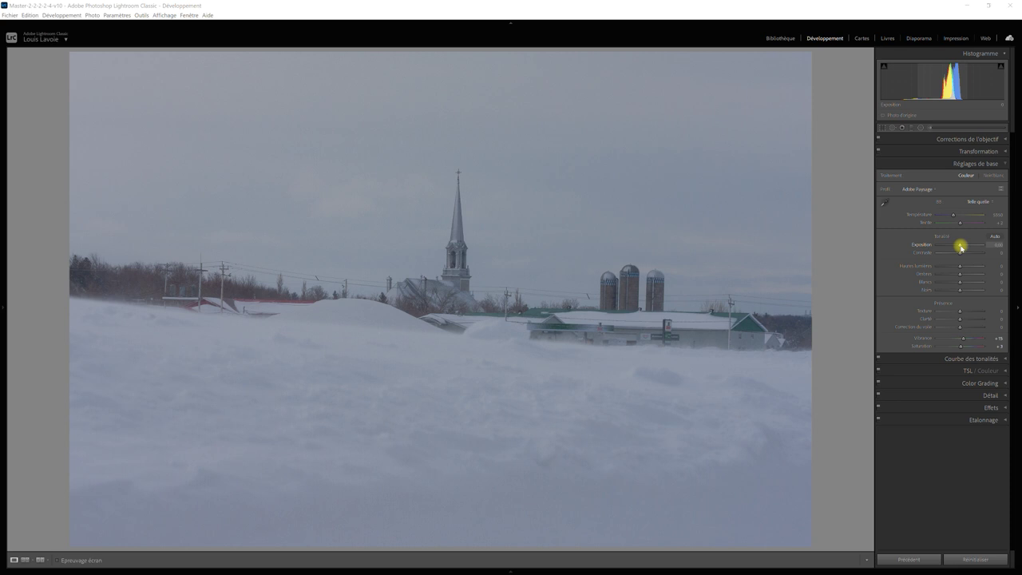
- Try Exposure and reset it, then set Highlights −58, Shadows +78 and Whites +87
{"action": "left_click_drag", "start_coordinate": [960, 247], "coordinate": [965, 249]}
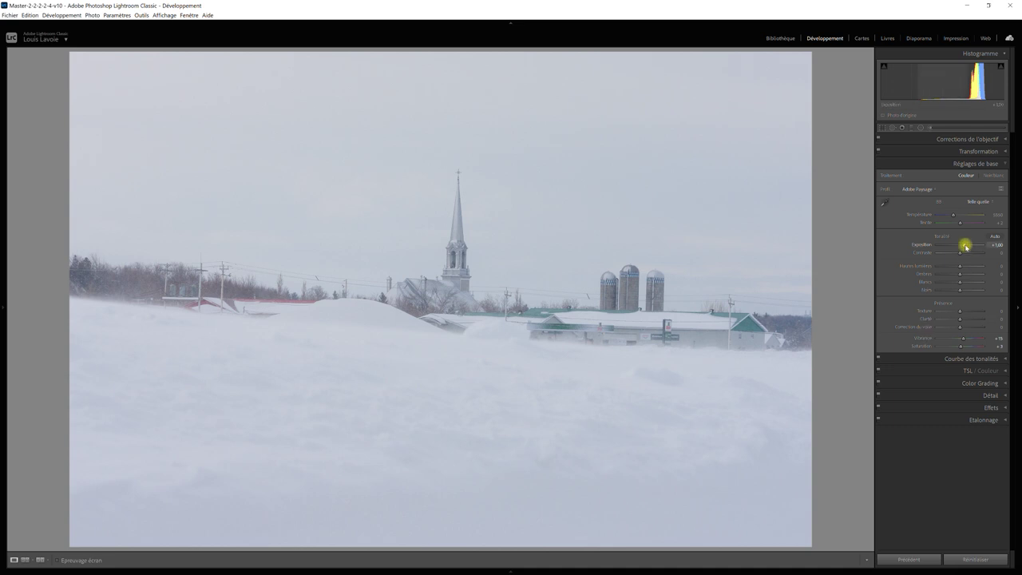
{"action": "double_click", "coordinate": [929, 247]}
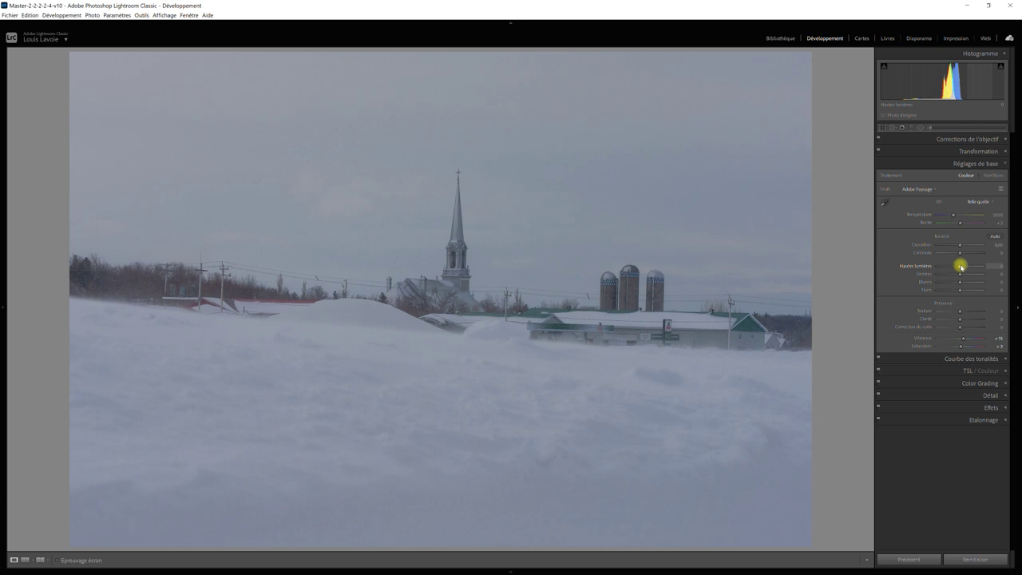
{"action": "mouse_move", "coordinate": [961, 267]}
{"action": "left_mouse_down"}
{"action": "mouse_move", "coordinate": [947, 264]}
{"action": "mouse_move", "coordinate": [974, 276]}
{"action": "left_mouse_up"}
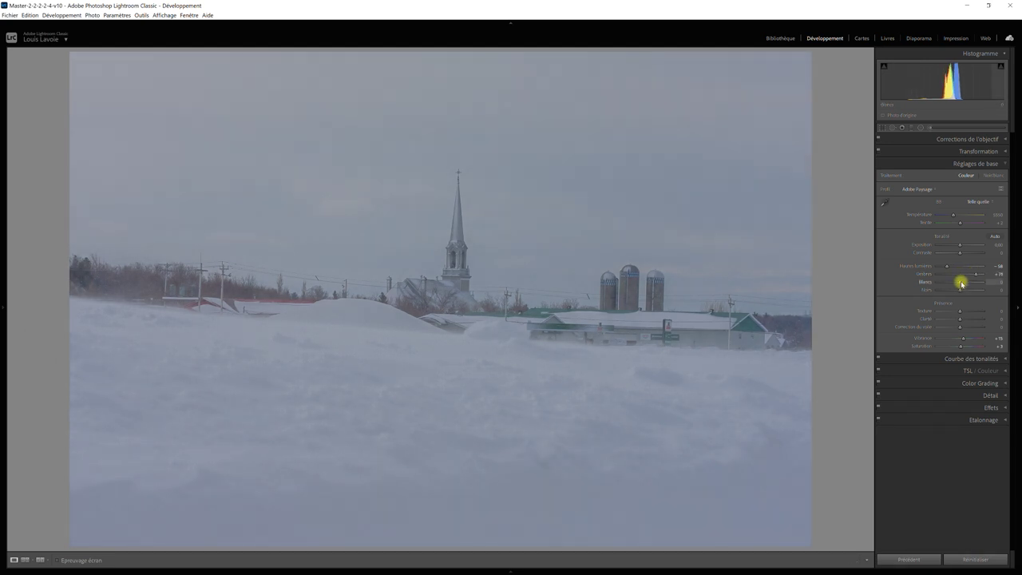
{"action": "left_click_drag", "start_coordinate": [961, 283], "coordinate": [980, 282]}
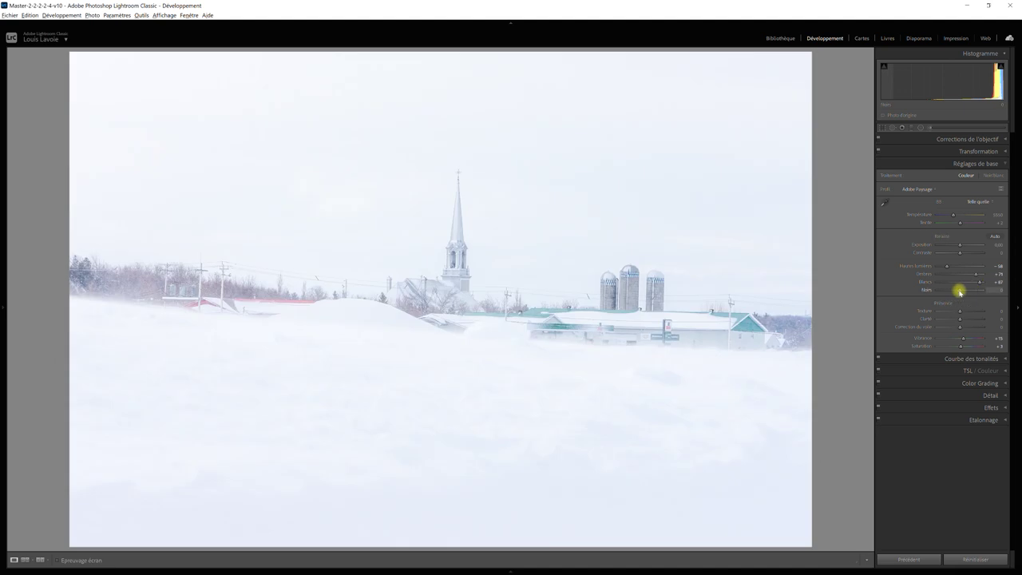
- Deepen Blacks to −84 with clipping preview, then reset Vibrance, Saturation and the tone sliders
{"action": "left_click_drag", "start_coordinate": [961, 290], "coordinate": [941, 292]}
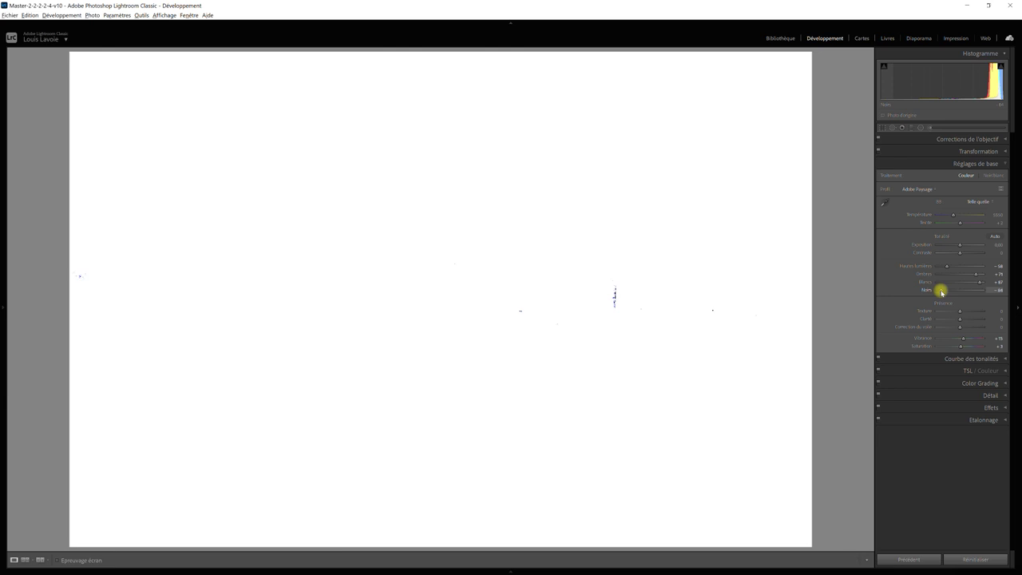
{"action": "left_click_drag", "start_coordinate": [941, 293], "coordinate": [940, 293]}
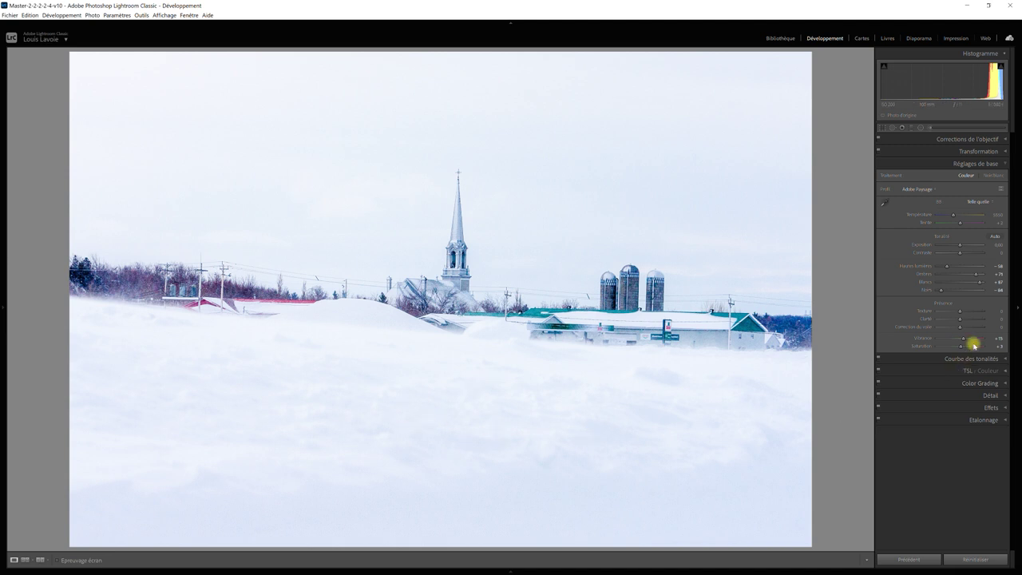
{"action": "left_click_drag", "start_coordinate": [959, 321], "coordinate": [983, 320]}
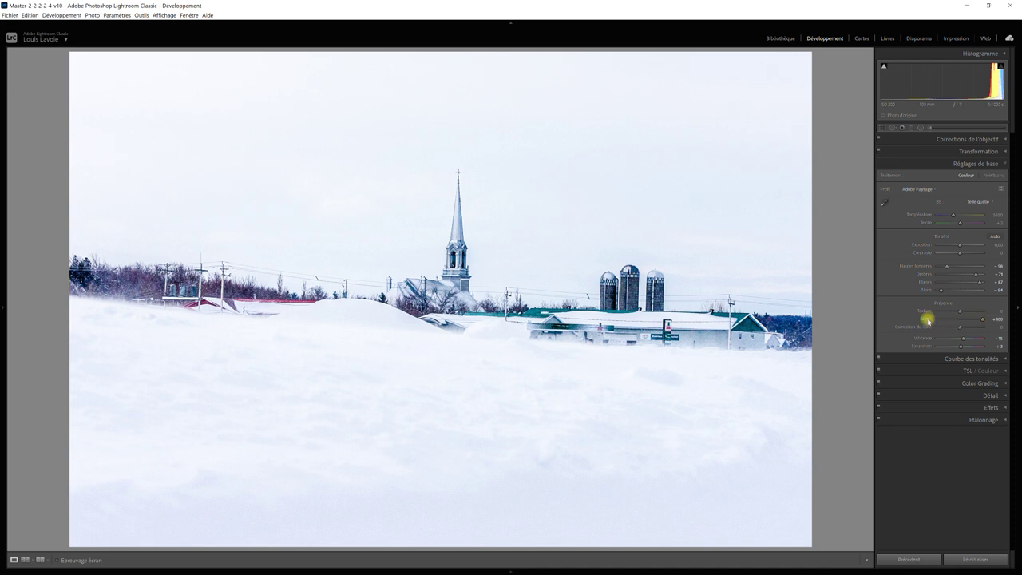
{"action": "double_click", "coordinate": [942, 236]}
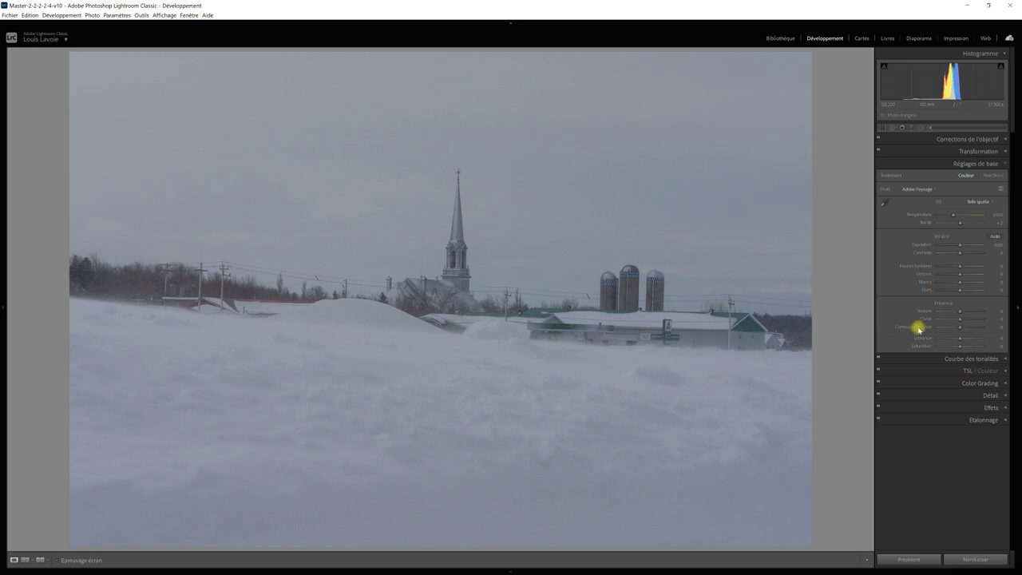
- Apply Auto tone: exposure +0.60, highlights −75, shadows +66, whites +50, blacks −50
{"action": "left_click", "coordinate": [995, 237]}
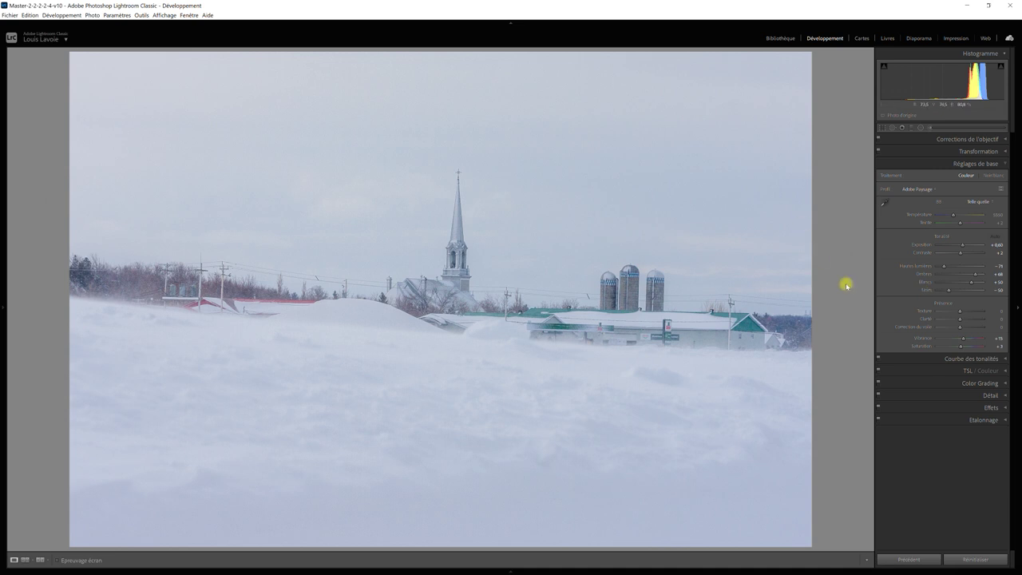
- Try Clarity and reset it, then set Texture to about +24 for snow detail
{"action": "left_click_drag", "start_coordinate": [947, 323], "coordinate": [974, 321]}
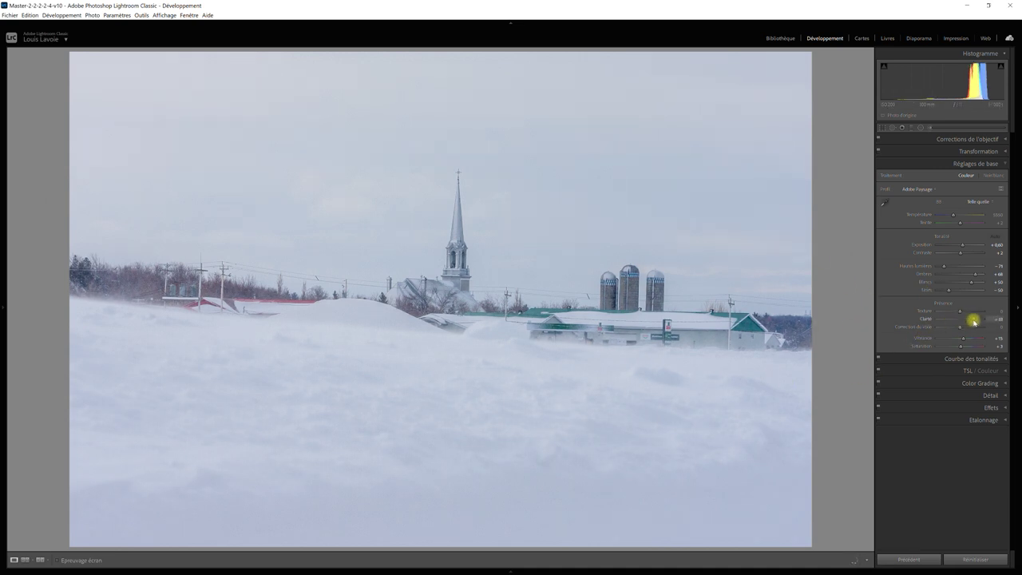
{"action": "double_click", "coordinate": [926, 318]}
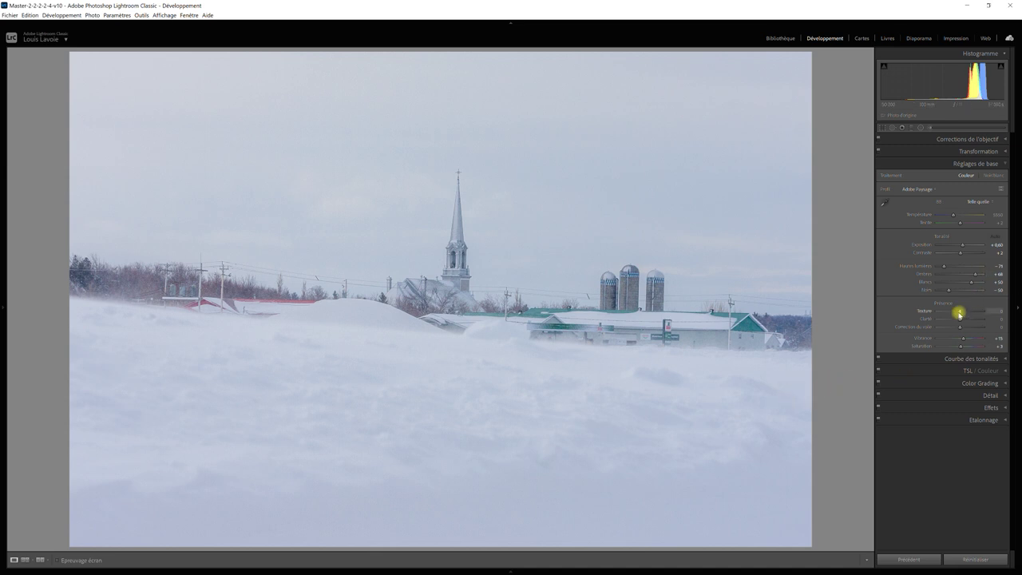
{"action": "left_click_drag", "start_coordinate": [959, 313], "coordinate": [965, 315]}
{"action": "left_click_drag", "start_coordinate": [966, 314], "coordinate": [967, 315]}
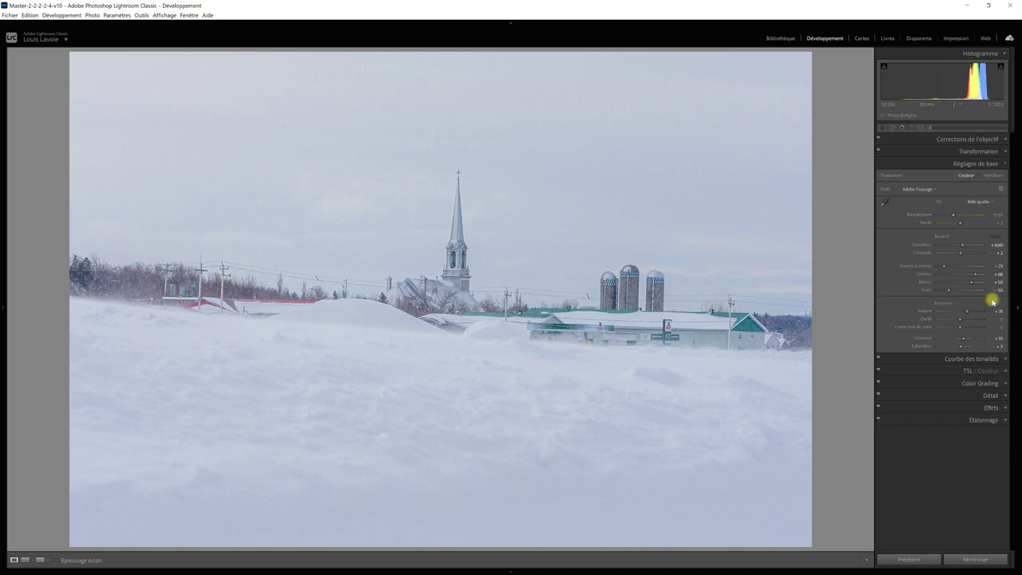
{"action": "left_click_drag", "start_coordinate": [967, 310], "coordinate": [1004, 312]}
{"action": "left_click_drag", "start_coordinate": [1004, 313], "coordinate": [965, 311]}
- Set the village photo's Exposure to about +0.53
{"action": "left_click_drag", "start_coordinate": [960, 246], "coordinate": [963, 248]}
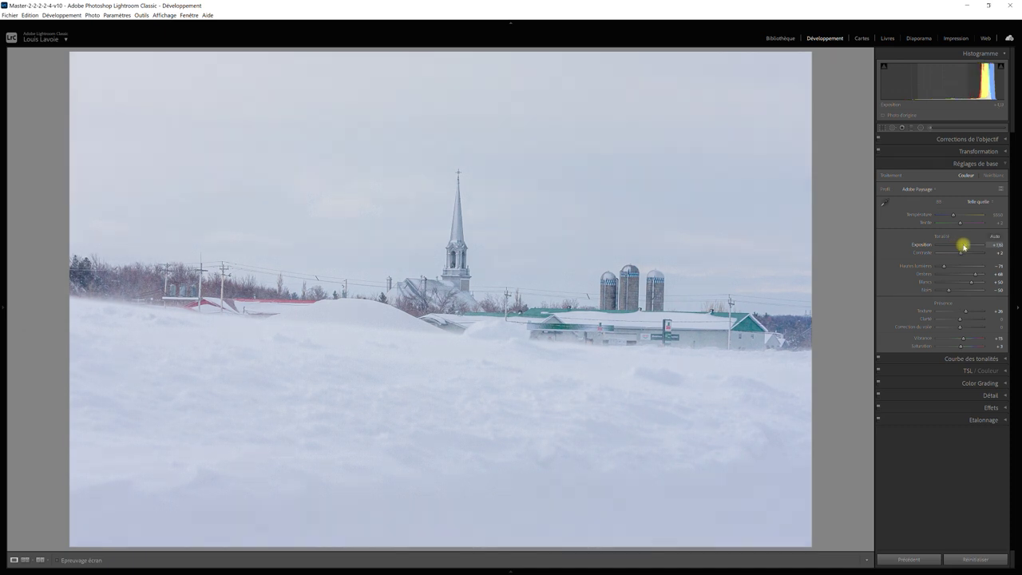
{"action": "left_click_drag", "start_coordinate": [962, 247], "coordinate": [960, 246]}
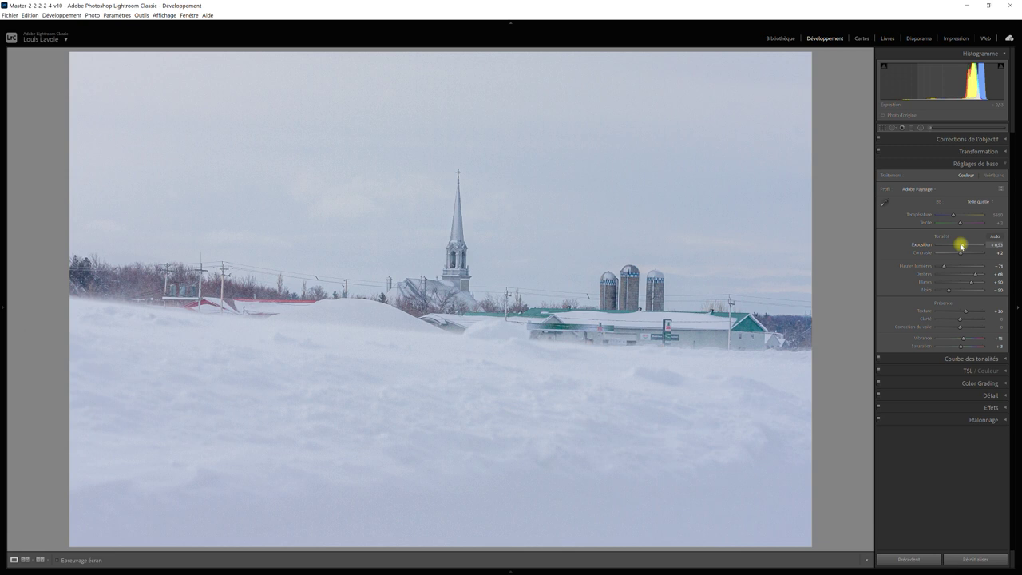
{"action": "left_click", "coordinate": [1007, 359]}
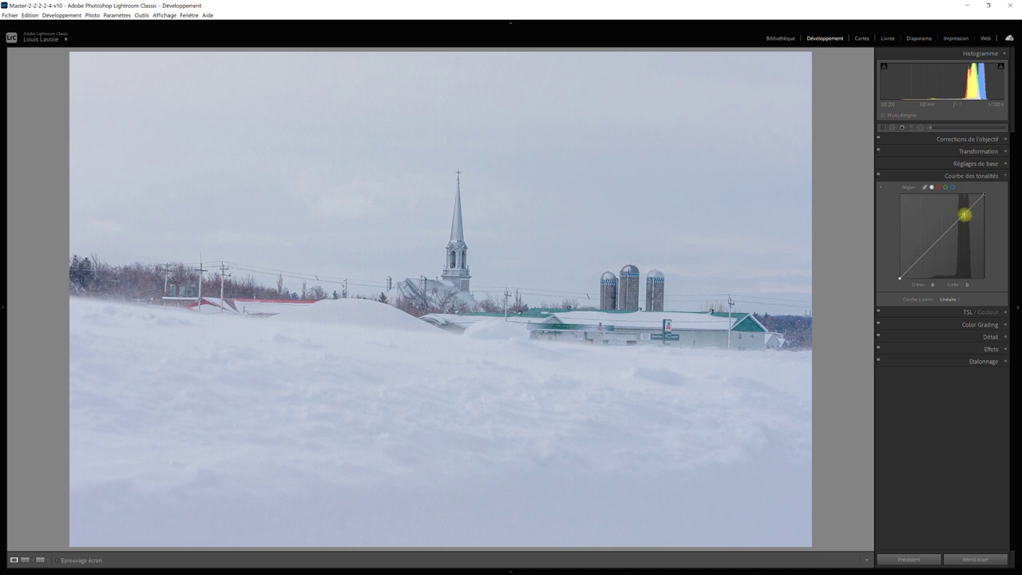
- Add a tone curve point in the upper tones and lift it slightly
{"action": "left_click", "coordinate": [964, 216]}
{"action": "left_click_drag", "start_coordinate": [964, 216], "coordinate": [965, 209]}
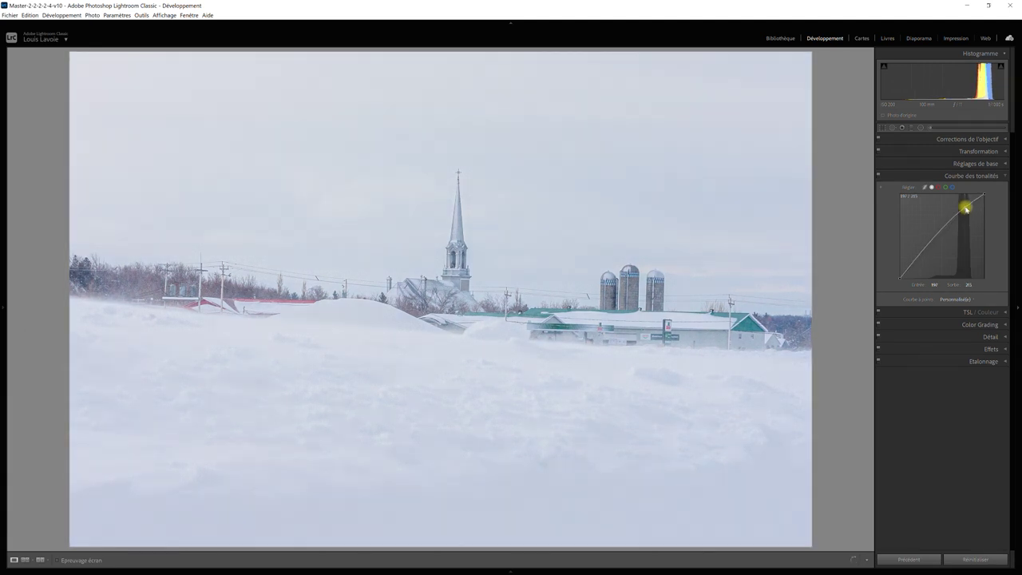
{"action": "left_click_drag", "start_coordinate": [965, 209], "coordinate": [966, 210]}
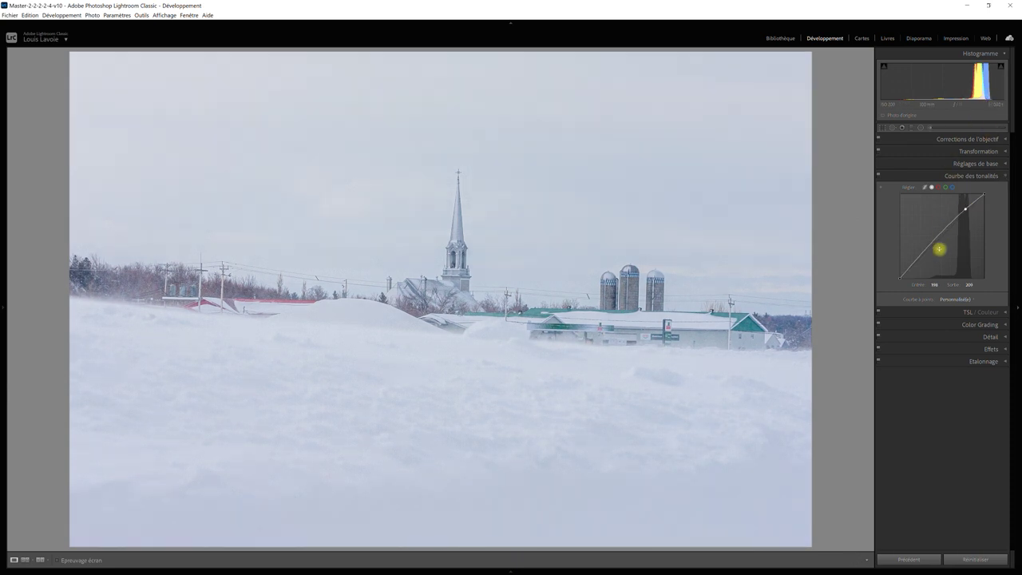
{"action": "right_click", "coordinate": [966, 213]}
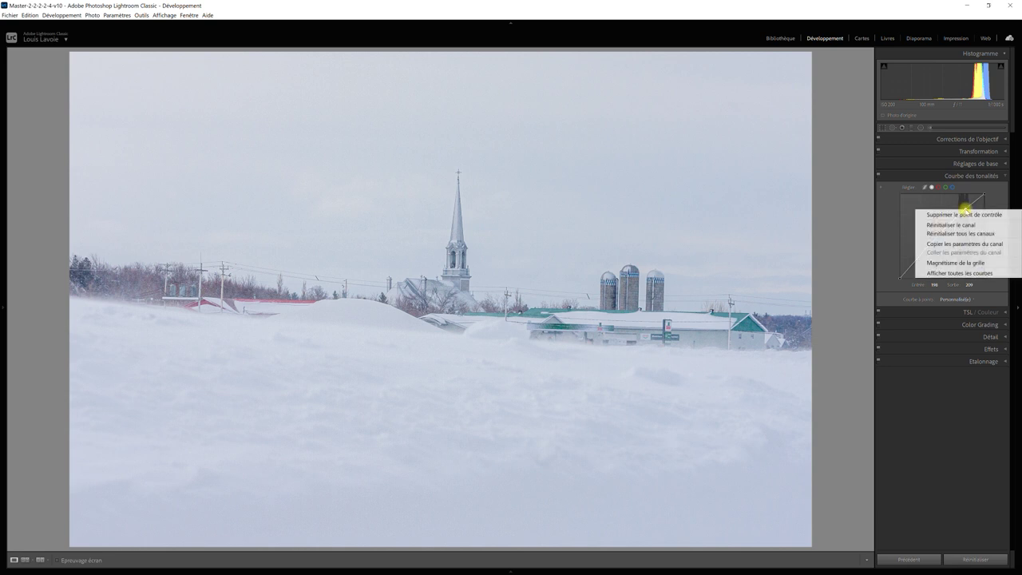
- Delete the added control point, returning the tone curve to a straight line
{"action": "left_click", "coordinate": [965, 214]}
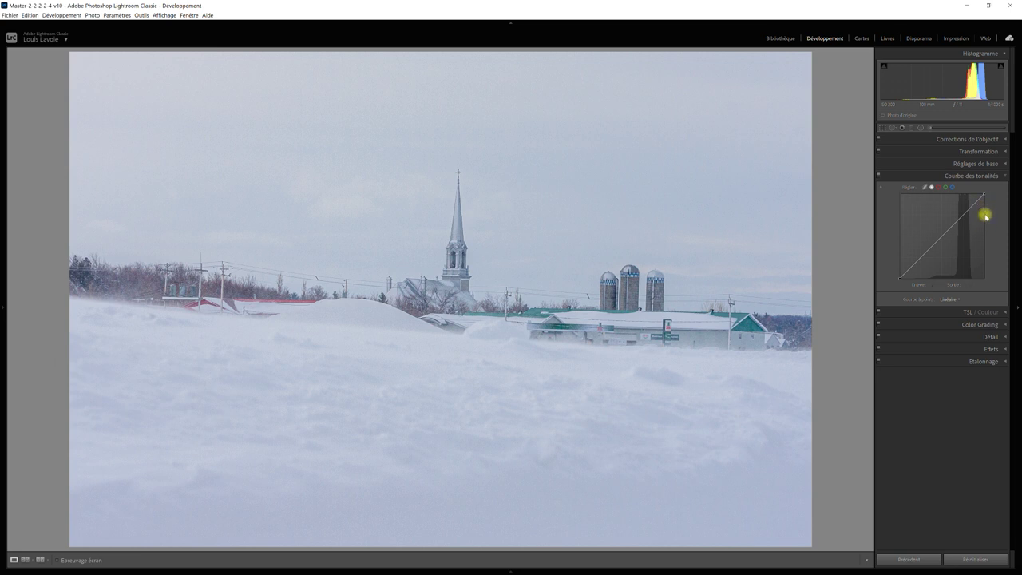
- Pull in the curve's white point, move the black point to about 31, and compare curve off/on
{"action": "left_click_drag", "start_coordinate": [984, 194], "coordinate": [978, 194]}
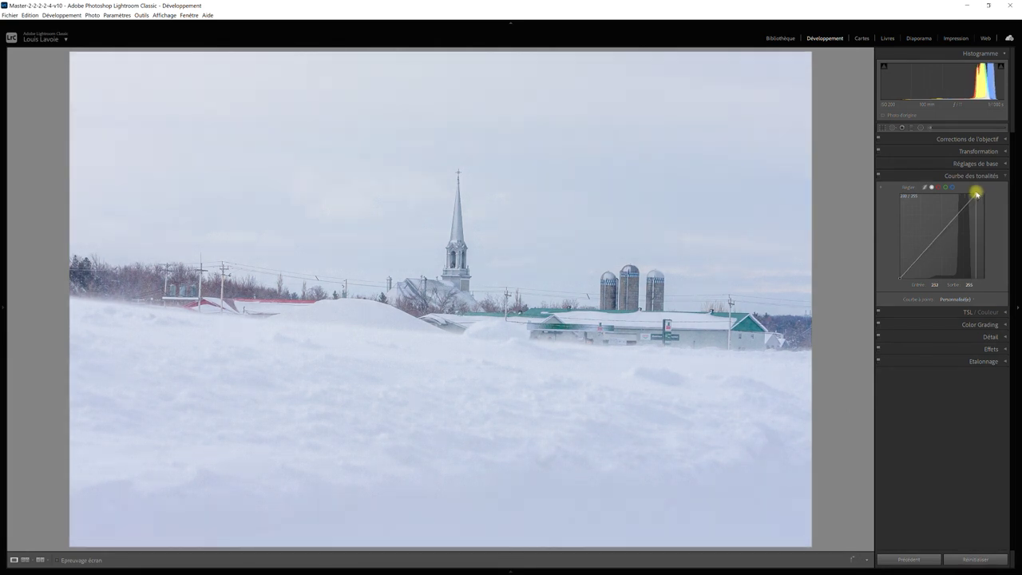
{"action": "left_click_drag", "start_coordinate": [978, 194], "coordinate": [973, 194]}
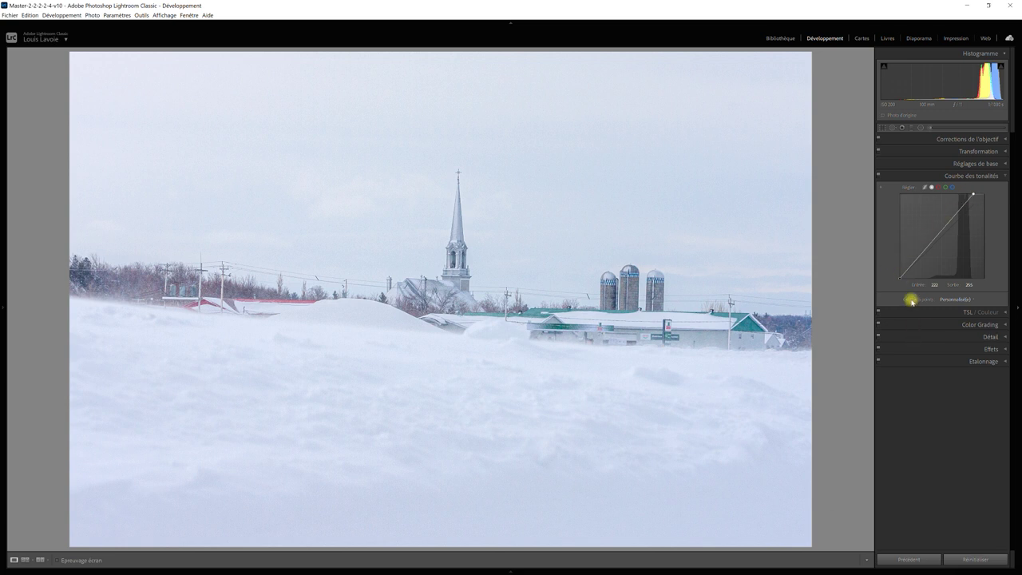
{"action": "mouse_move", "coordinate": [901, 278]}
{"action": "left_click_drag", "start_coordinate": [901, 280], "coordinate": [906, 283]}
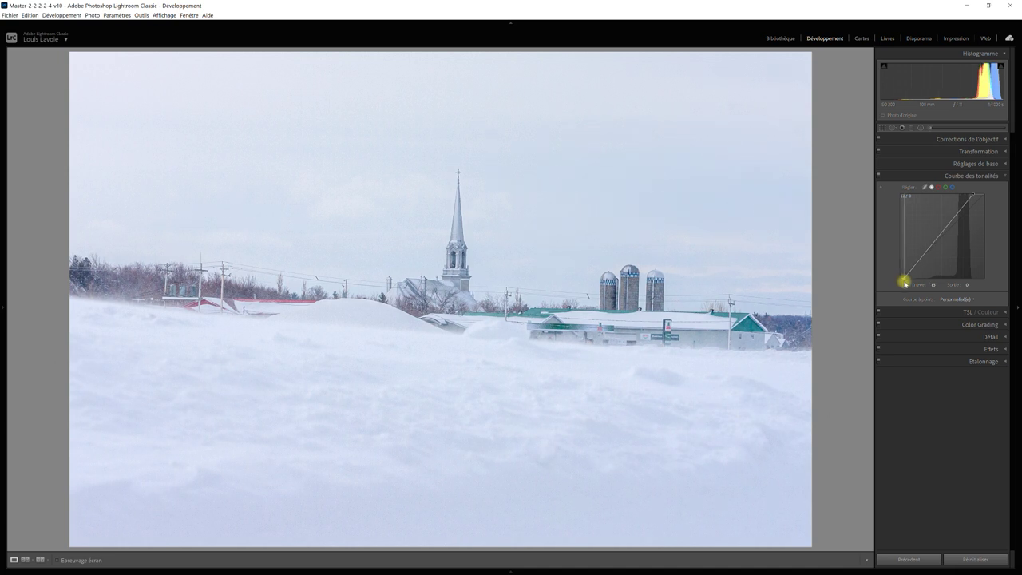
{"action": "left_click_drag", "start_coordinate": [906, 284], "coordinate": [910, 283]}
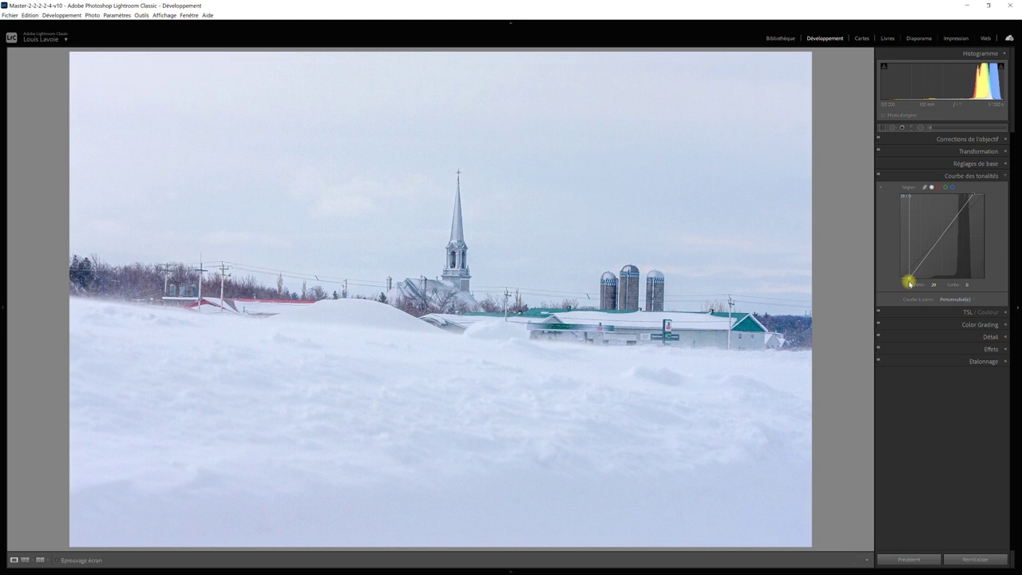
{"action": "left_click_drag", "start_coordinate": [909, 283], "coordinate": [910, 284]}
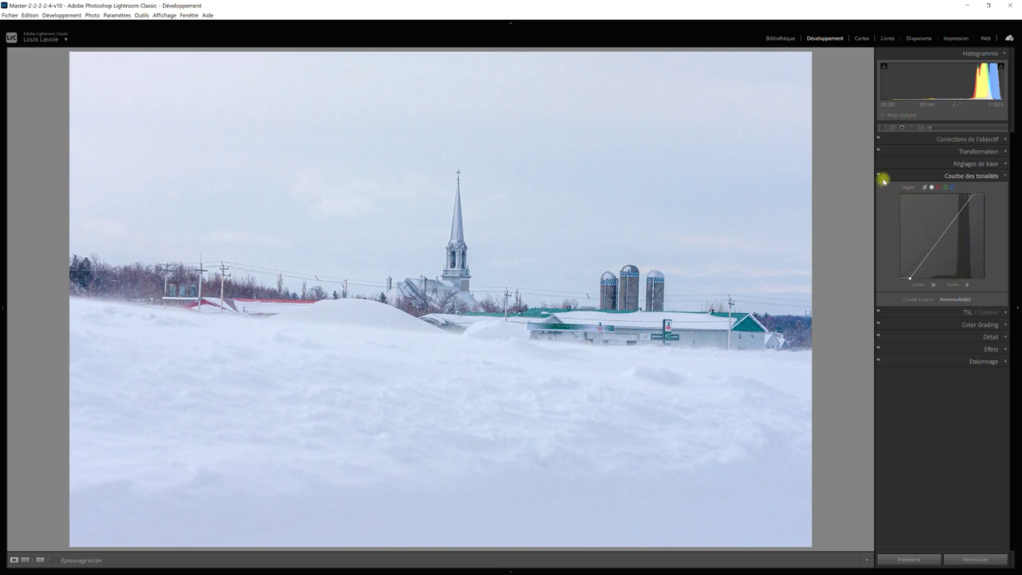
{"action": "left_click", "coordinate": [878, 176]}
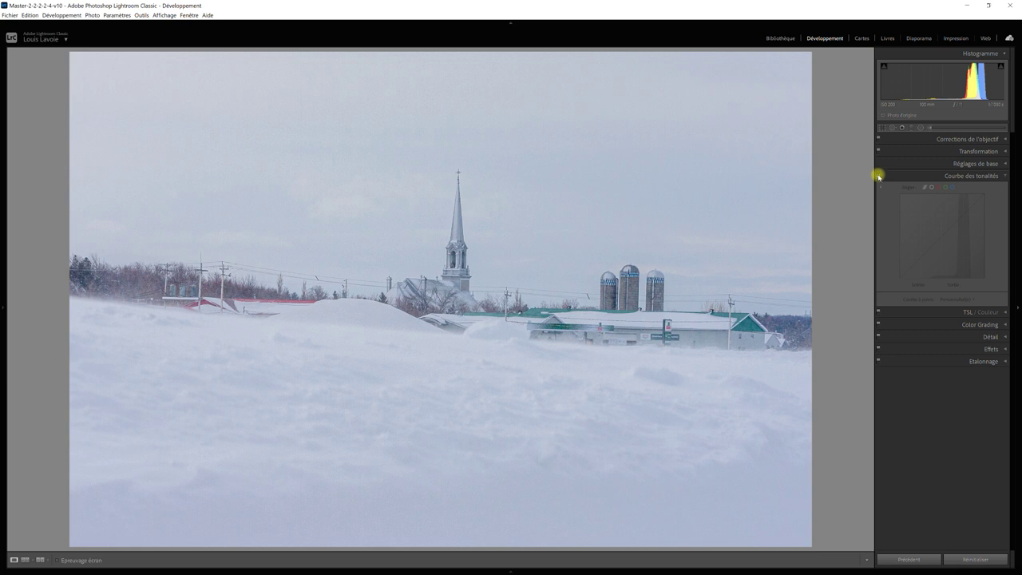
{"action": "left_click", "coordinate": [878, 176]}
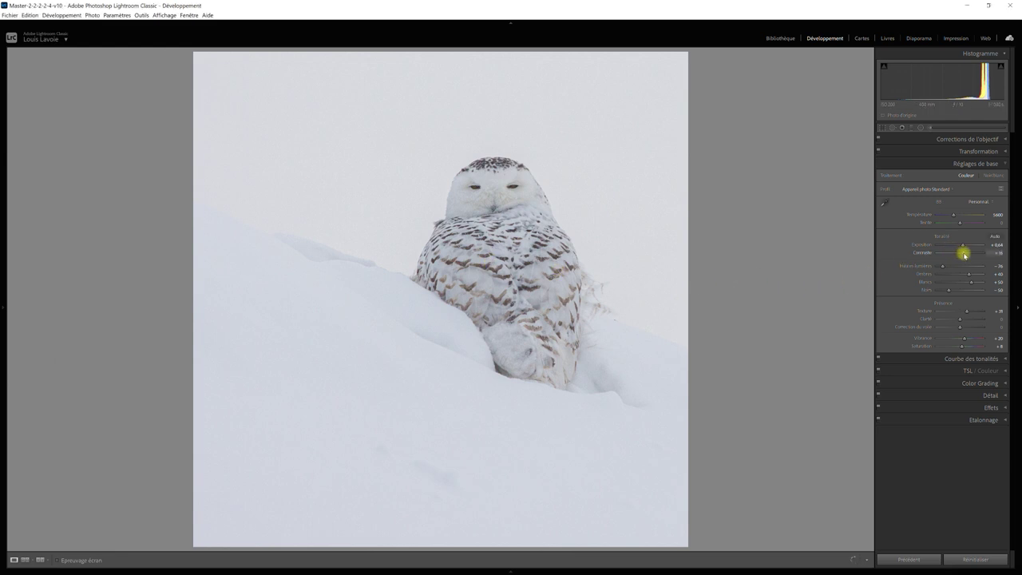
- Test higher Contrast values on the snowy owl photo
{"action": "left_click_drag", "start_coordinate": [962, 254], "coordinate": [970, 261]}
{"action": "mouse_move", "coordinate": [969, 254]}
{"action": "left_mouse_down"}
{"action": "mouse_move", "coordinate": [961, 253]}
{"action": "mouse_move", "coordinate": [979, 254]}
{"action": "mouse_move", "coordinate": [928, 253]}
{"action": "mouse_move", "coordinate": [963, 256]}
{"action": "left_mouse_up"}
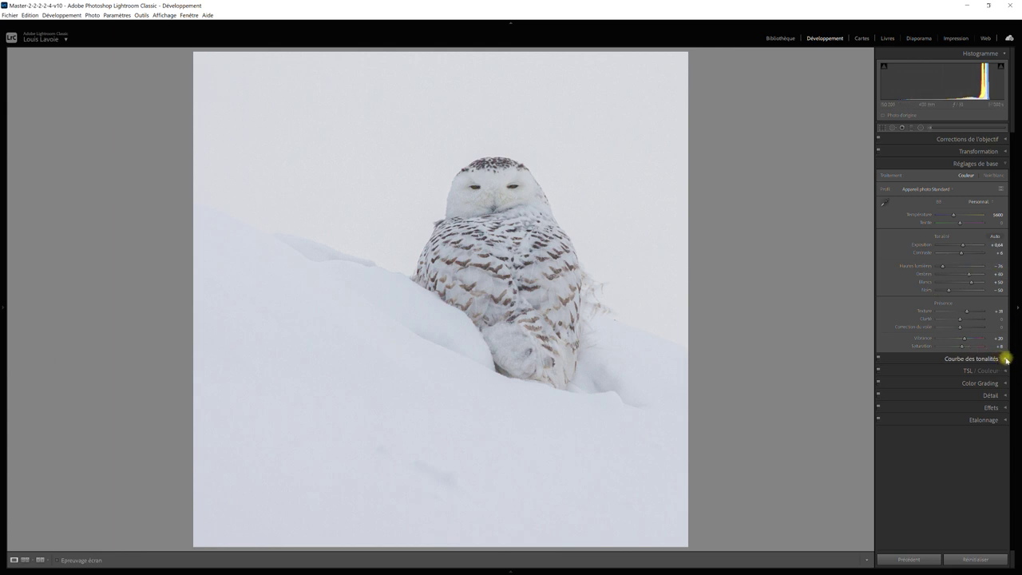
{"action": "left_click", "coordinate": [1006, 361]}
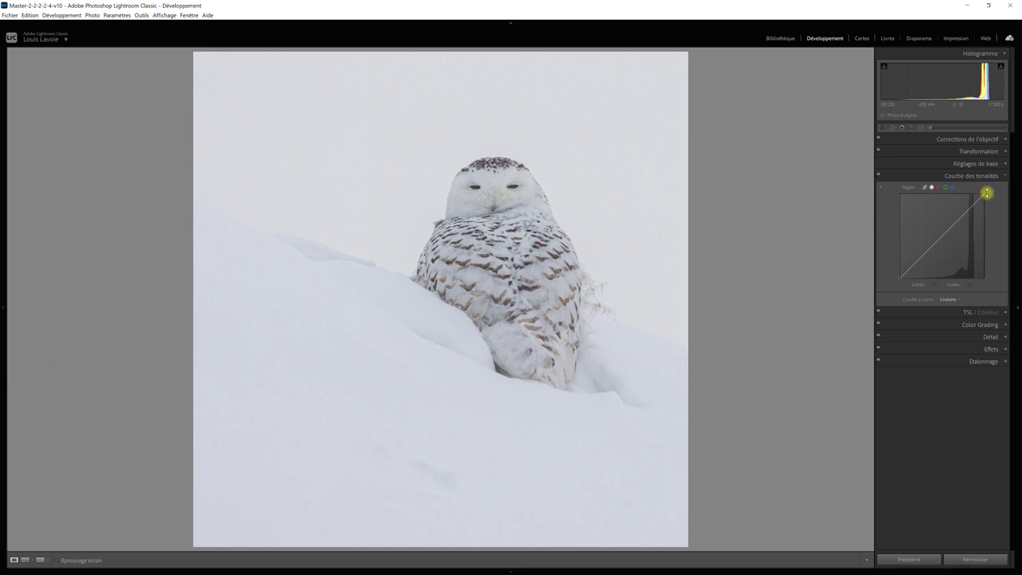
- Set the owl photo's Whites to about +55 and settle Blacks near −47
{"action": "left_click", "coordinate": [1003, 176]}
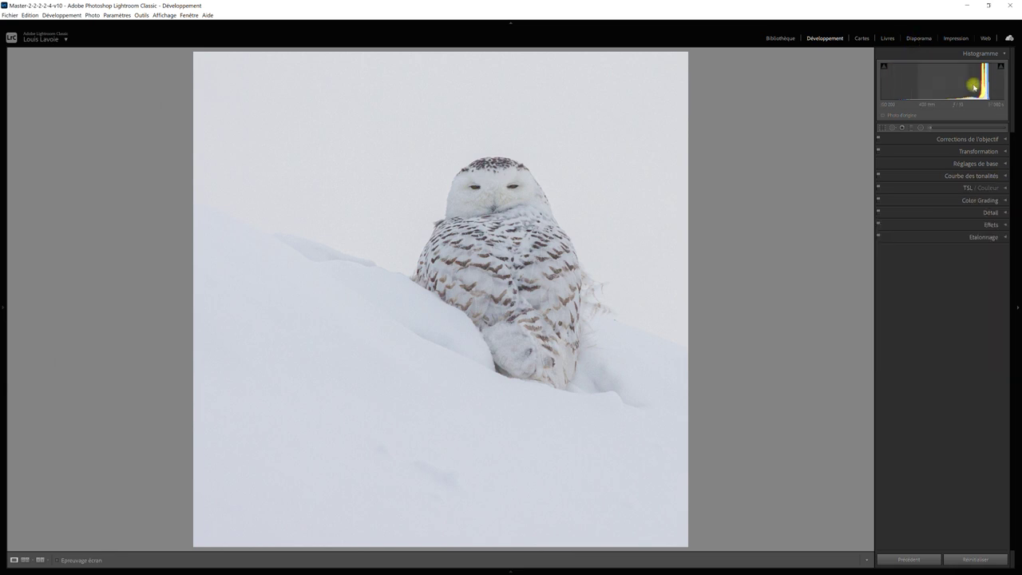
{"action": "left_click", "coordinate": [1005, 164]}
{"action": "left_click_drag", "start_coordinate": [959, 283], "coordinate": [974, 285]}
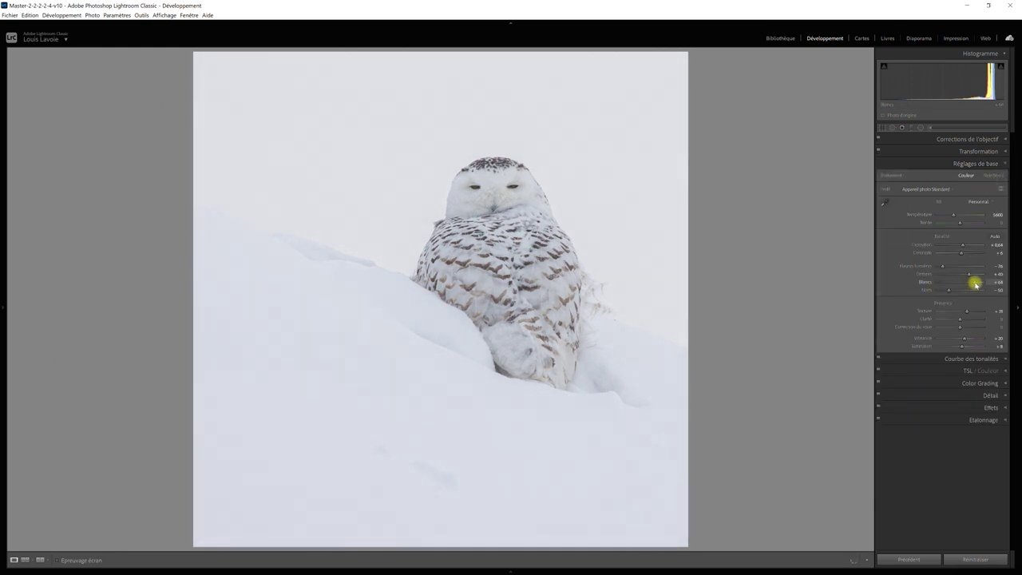
{"action": "left_click_drag", "start_coordinate": [975, 285], "coordinate": [979, 285]}
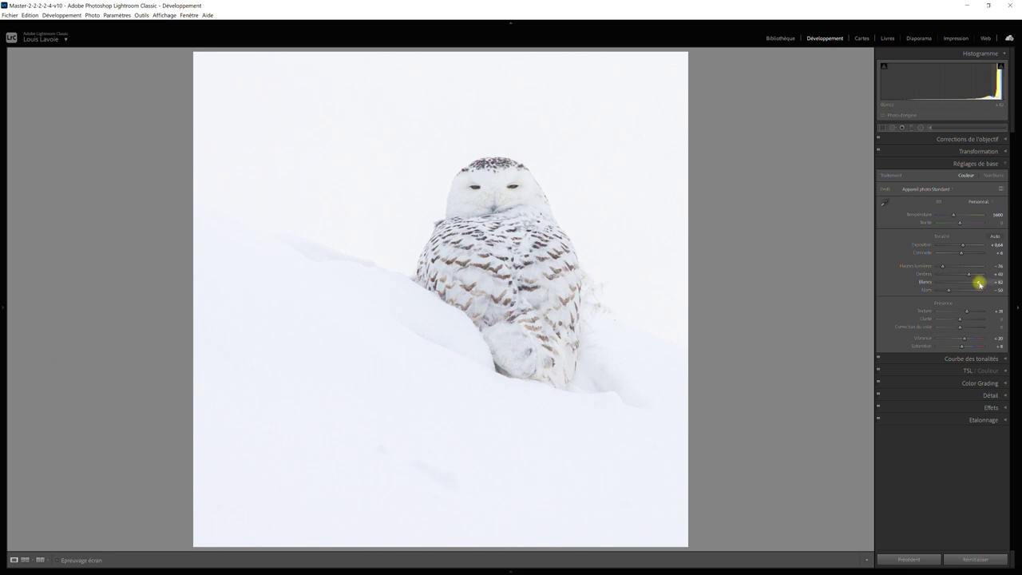
{"action": "left_click_drag", "start_coordinate": [979, 283], "coordinate": [972, 285]}
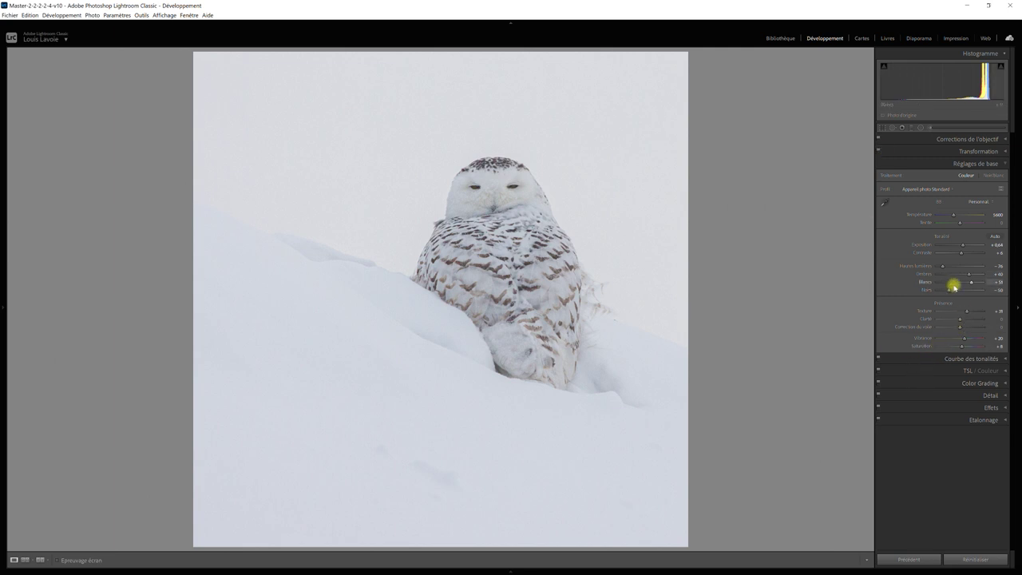
{"action": "left_click_drag", "start_coordinate": [948, 291], "coordinate": [945, 292]}
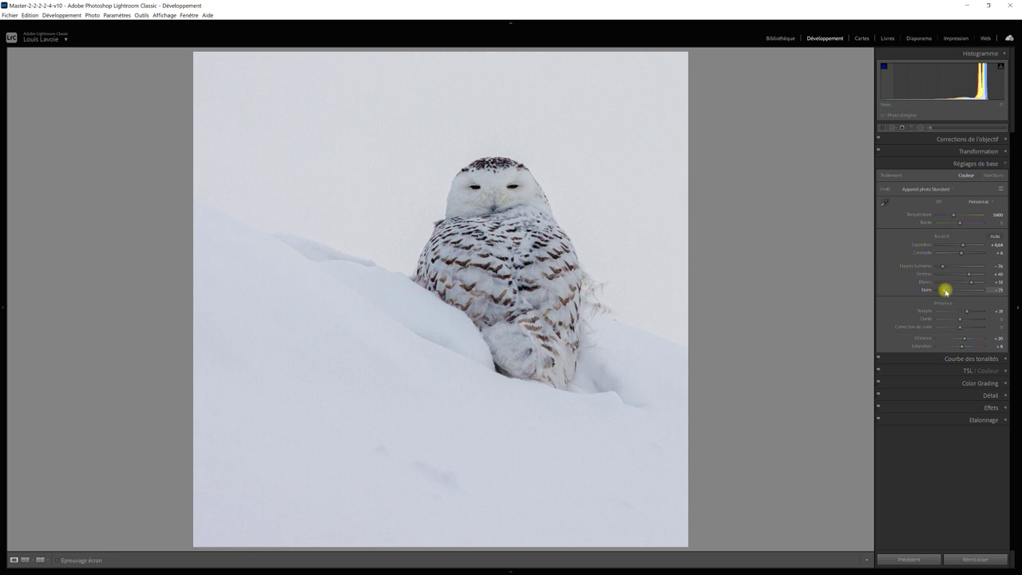
{"action": "left_click_drag", "start_coordinate": [946, 292], "coordinate": [950, 291]}
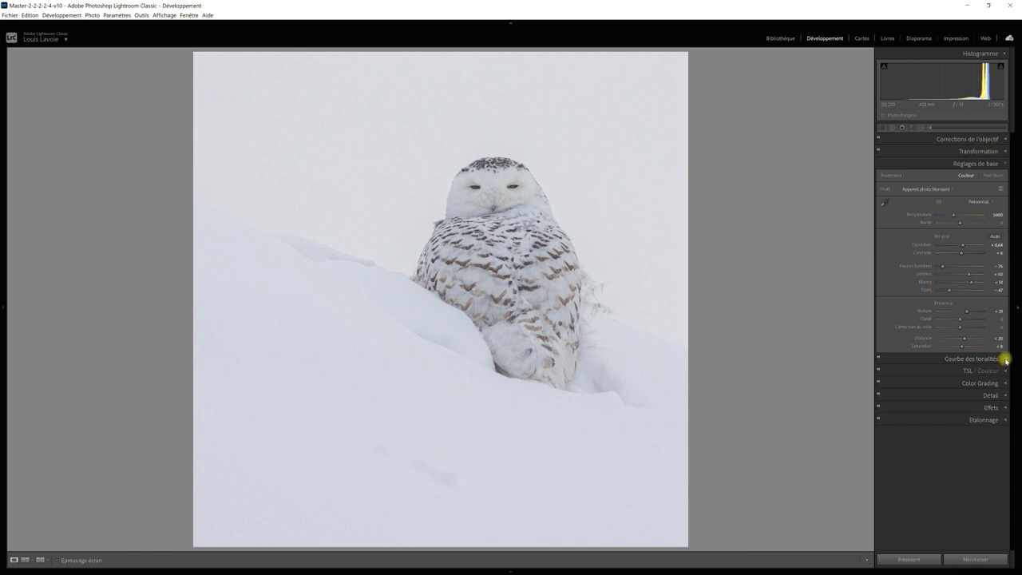
- Pull the owl's tone curve white point to about 234 and lift the black point to about 36
{"action": "left_click", "coordinate": [1006, 360]}
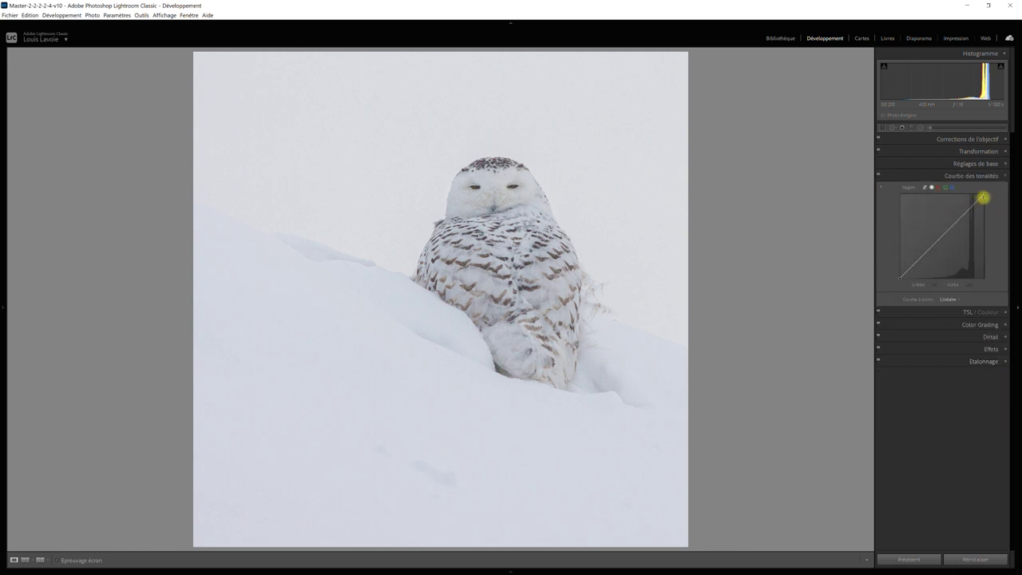
{"action": "left_click_drag", "start_coordinate": [985, 196], "coordinate": [982, 194]}
{"action": "left_click_drag", "start_coordinate": [981, 194], "coordinate": [977, 195]}
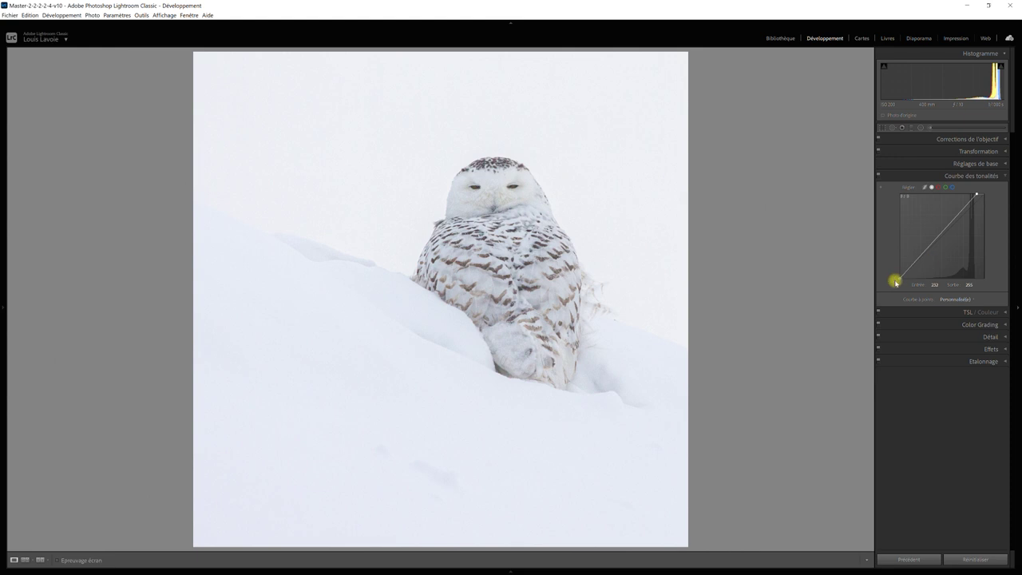
{"action": "mouse_move", "coordinate": [900, 278]}
{"action": "left_click_drag", "start_coordinate": [901, 279], "coordinate": [910, 284]}
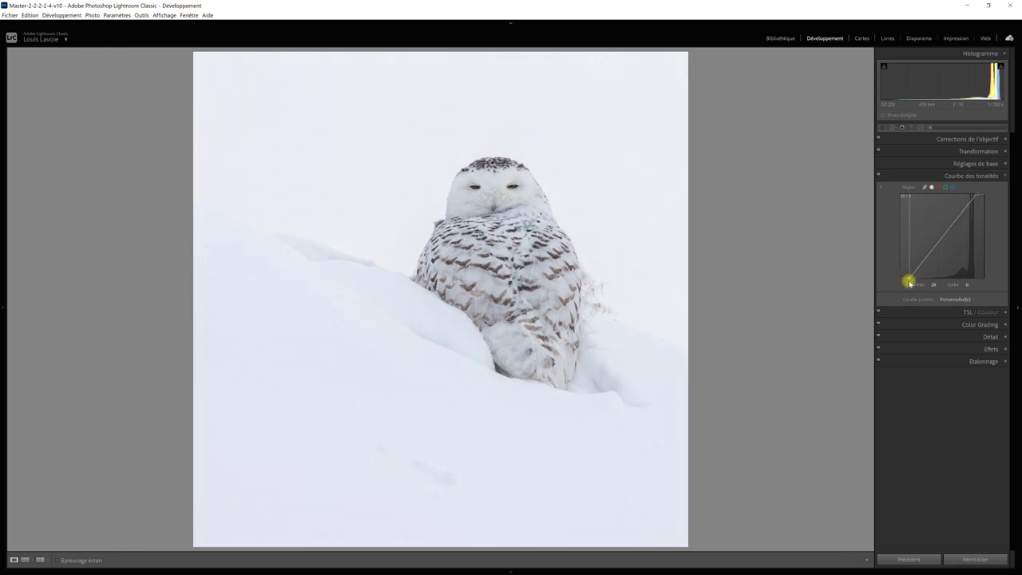
{"action": "left_click_drag", "start_coordinate": [910, 284], "coordinate": [912, 284]}
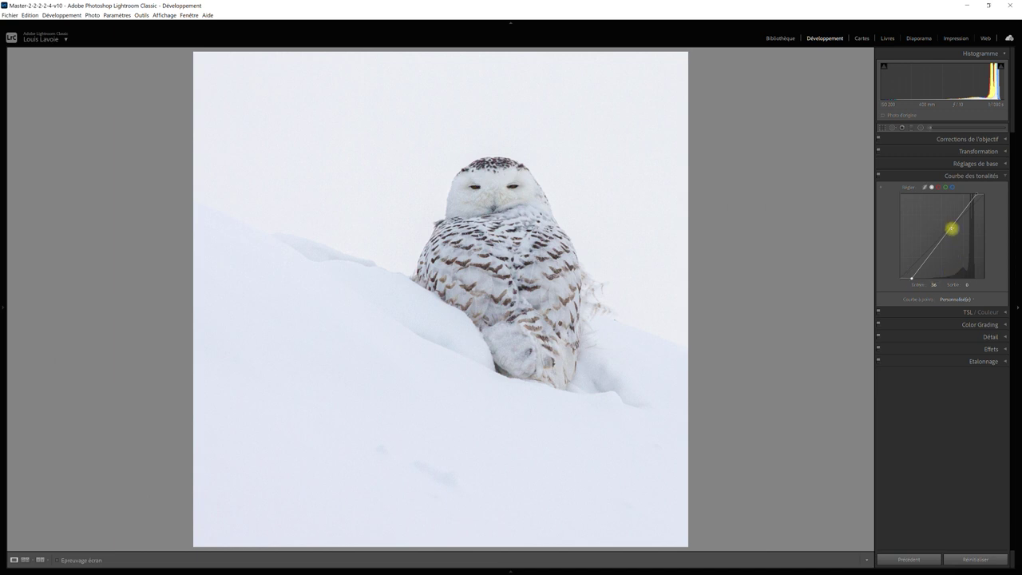
- Toggle the tone curve off and on to compare the owl photo
{"action": "left_click", "coordinate": [879, 176]}
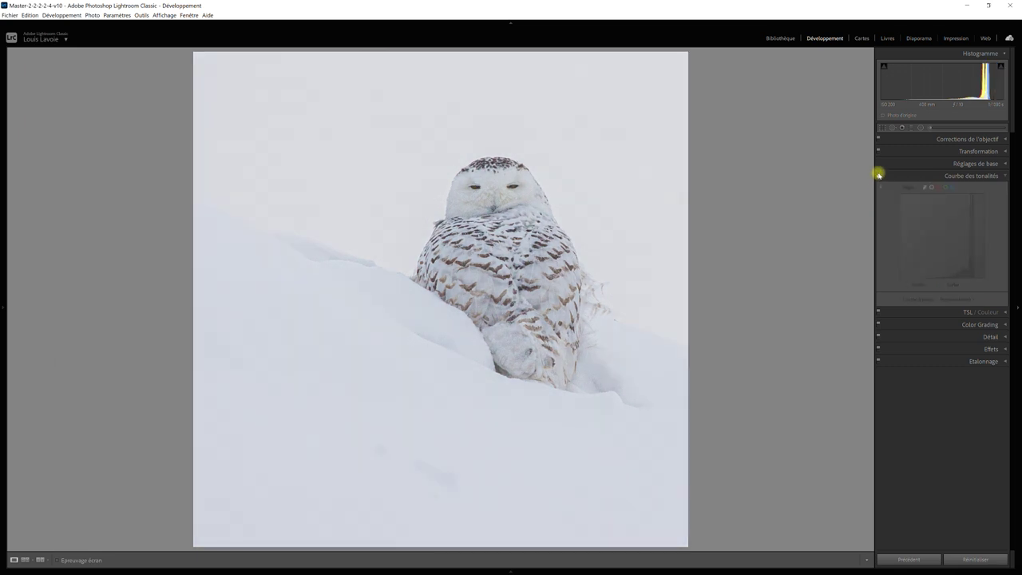
{"action": "left_click", "coordinate": [878, 174]}
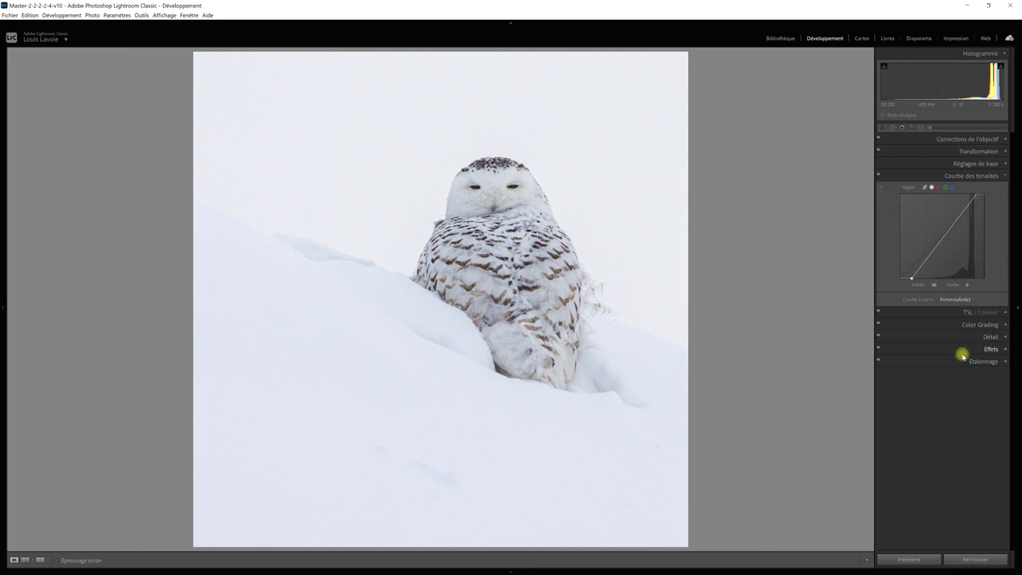
{"action": "left_click", "coordinate": [1006, 349]}
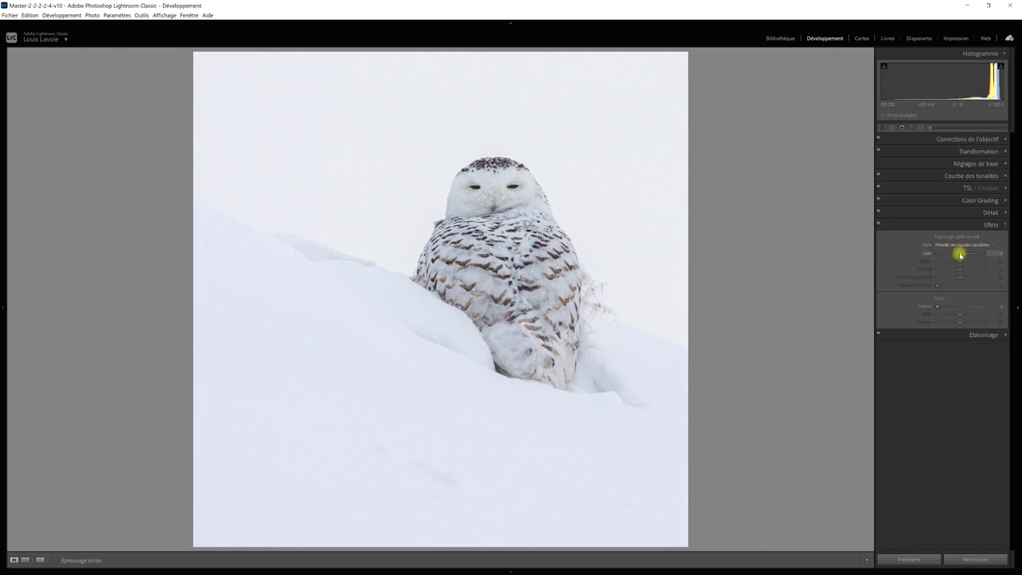
- Try a dark post-crop vignette on the owl photo, then reset its amount to 0
{"action": "left_click_drag", "start_coordinate": [959, 255], "coordinate": [952, 254]}
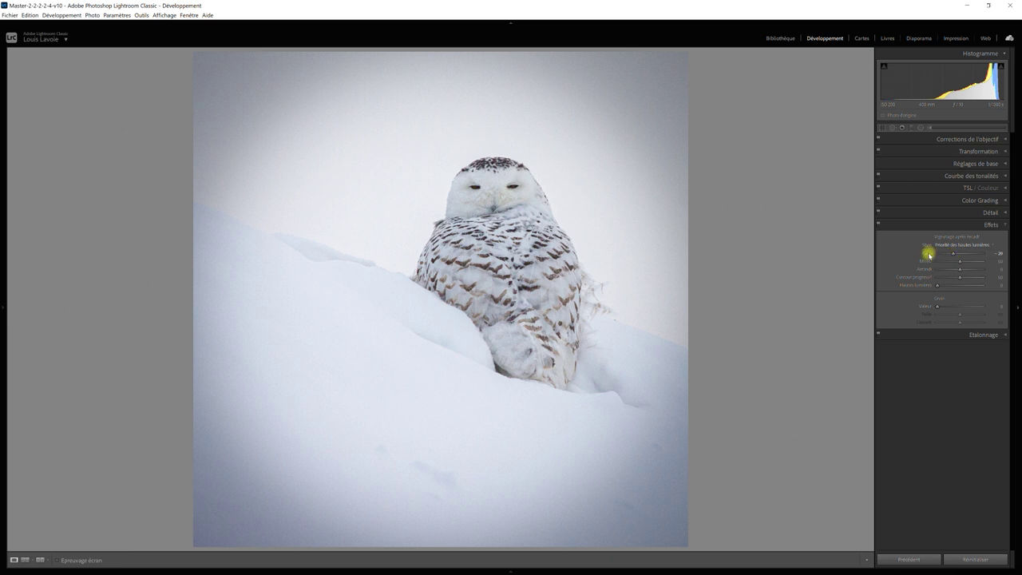
{"action": "double_click", "coordinate": [929, 255]}
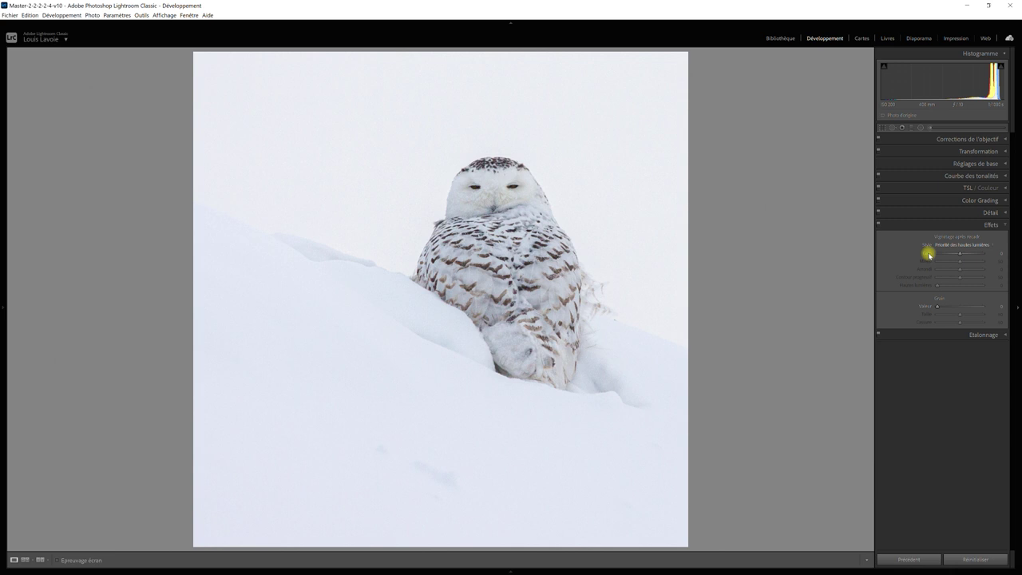
- Collapse the Effects panel, leaving the finished owl photo with every adjustment panel closed
{"action": "left_click", "coordinate": [1007, 226]}
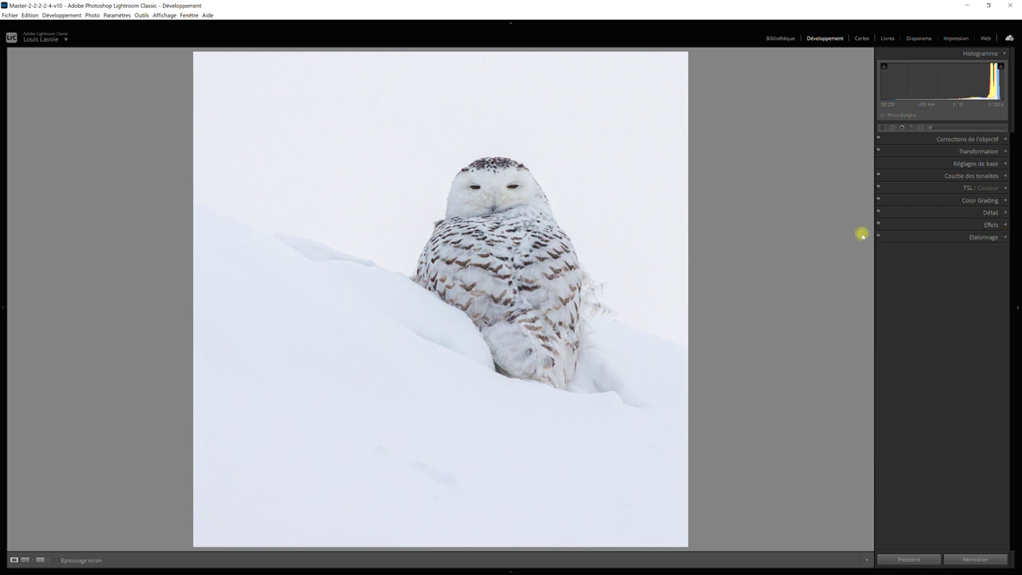